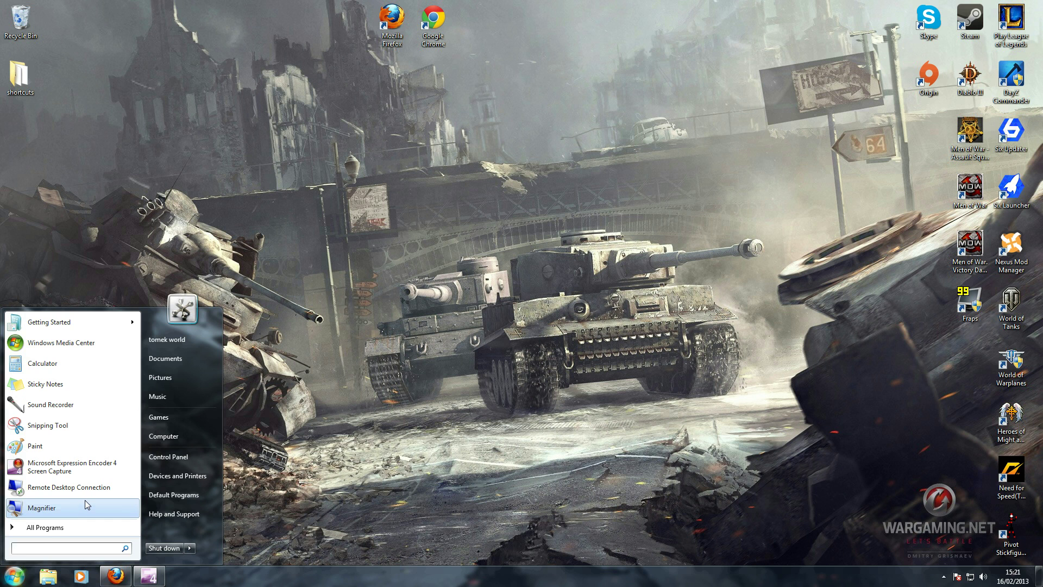
# Launch Sound Recorder from a 'sound recorder' Start search and centre its window on the desktop
pyautogui.write('sound re')
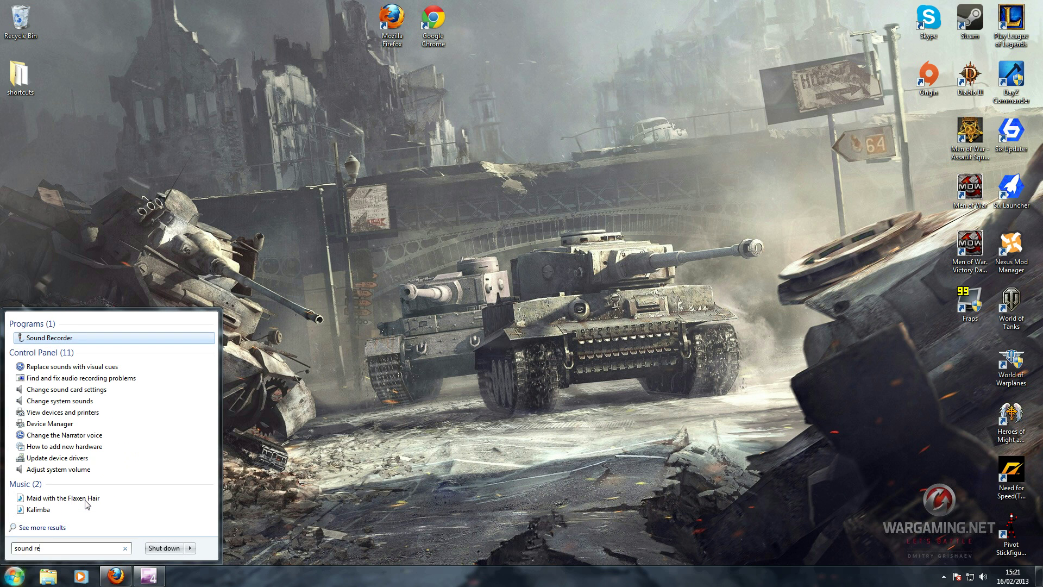
pyautogui.write('corder')
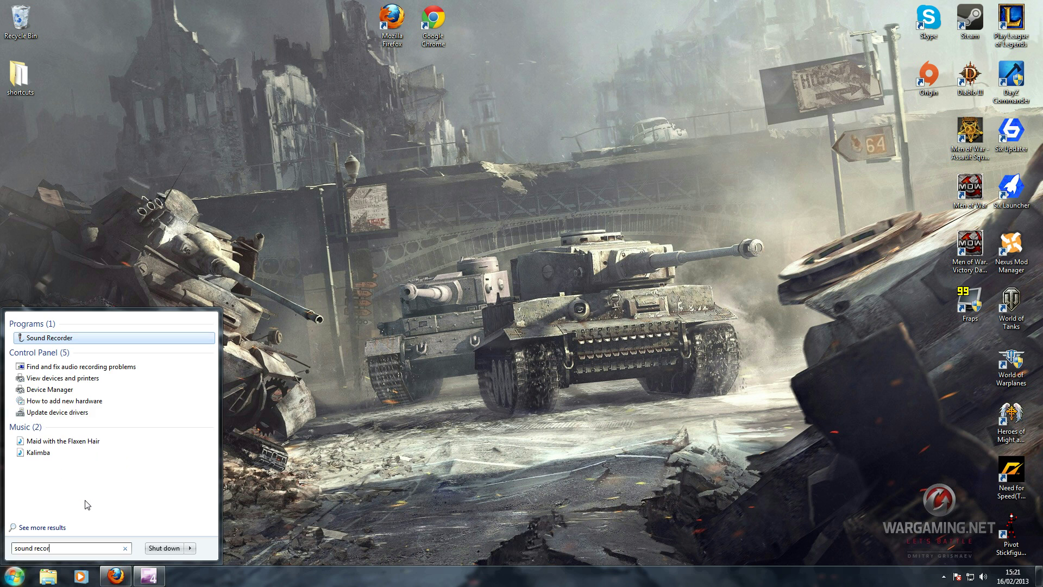
pyautogui.click(53, 336)
pyautogui.moveTo(166, 44); pyautogui.dragTo(549, 223)
pyautogui.moveTo(464, 221); pyautogui.dragTo(393, 197)
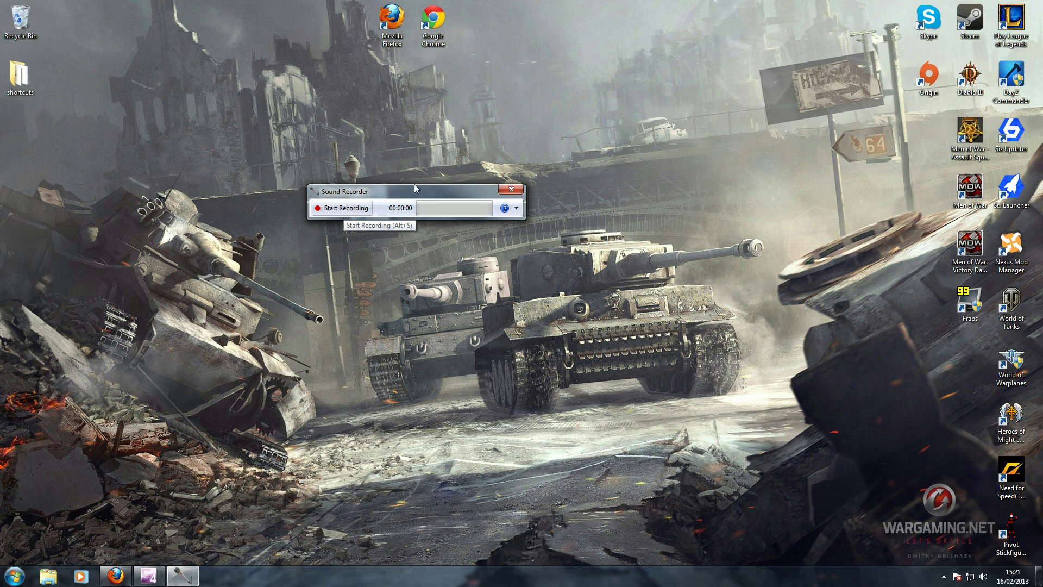
pyautogui.moveTo(413, 189); pyautogui.dragTo(436, 190)
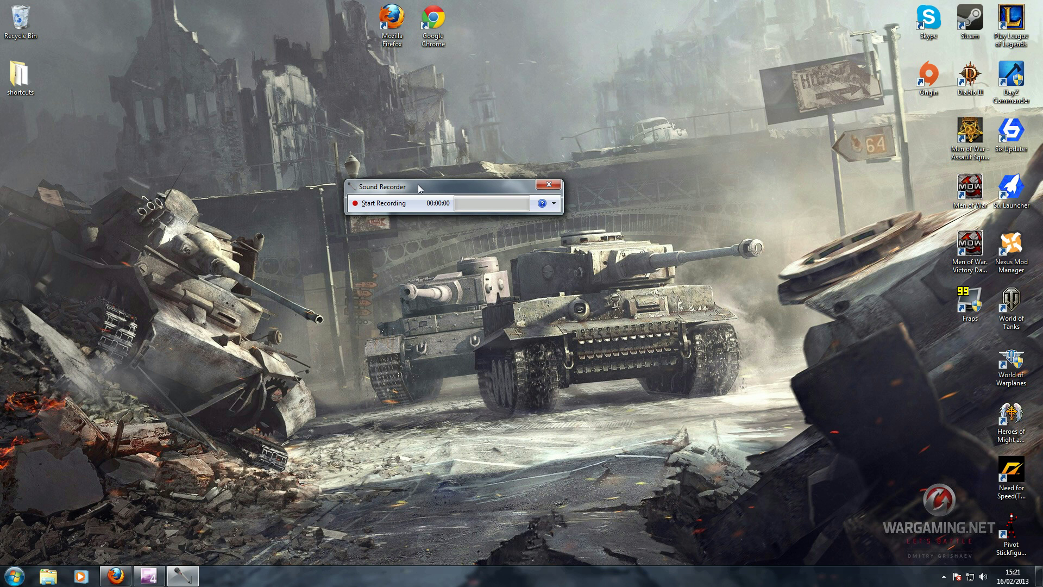
# Open the Recording devices list from the tray speaker and hide disabled devices
pyautogui.rightClick(983, 578)
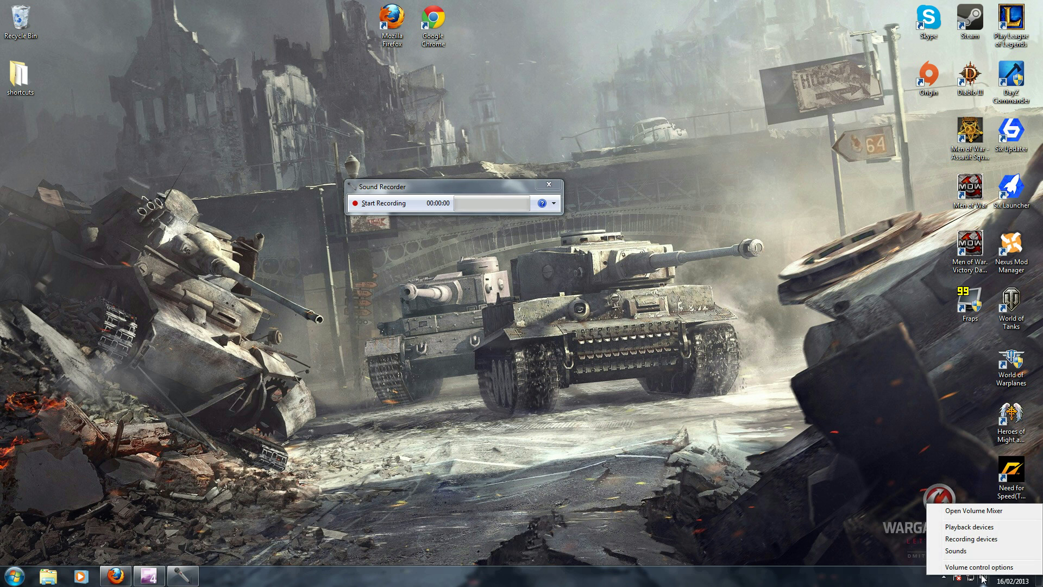
pyautogui.click(972, 539)
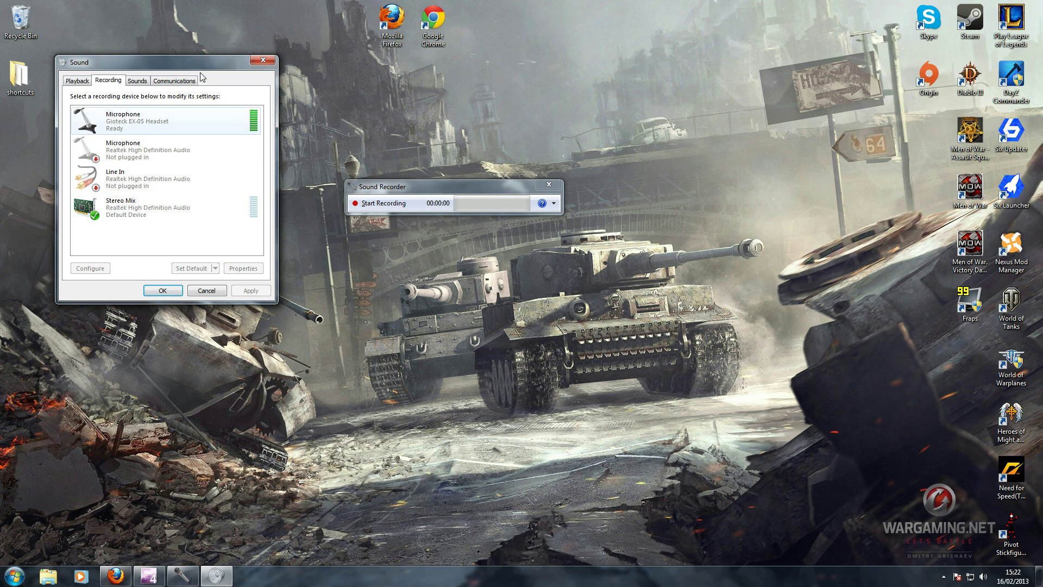
pyautogui.moveTo(200, 66); pyautogui.dragTo(728, 116)
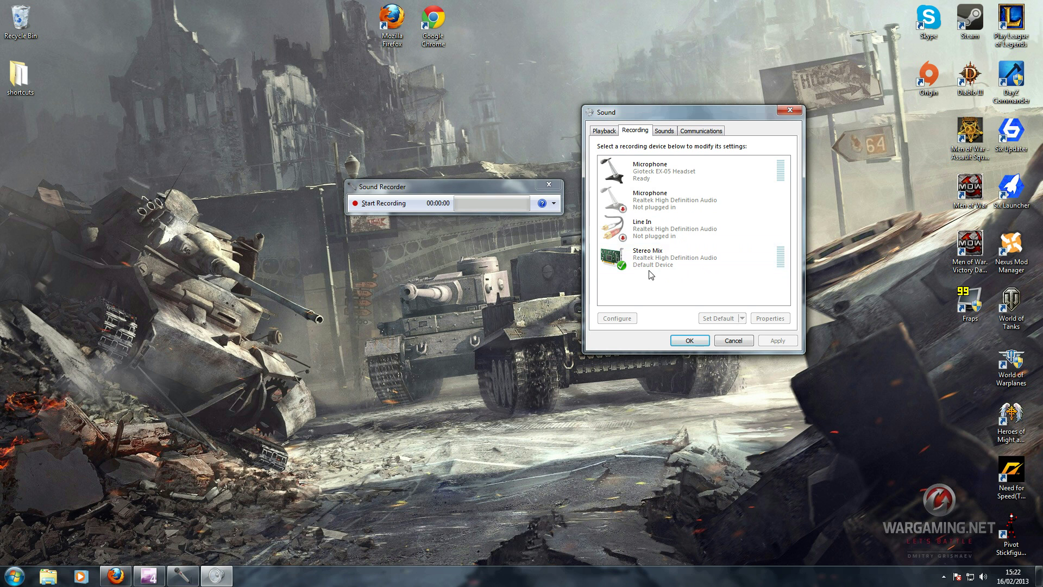
pyautogui.rightClick(634, 293)
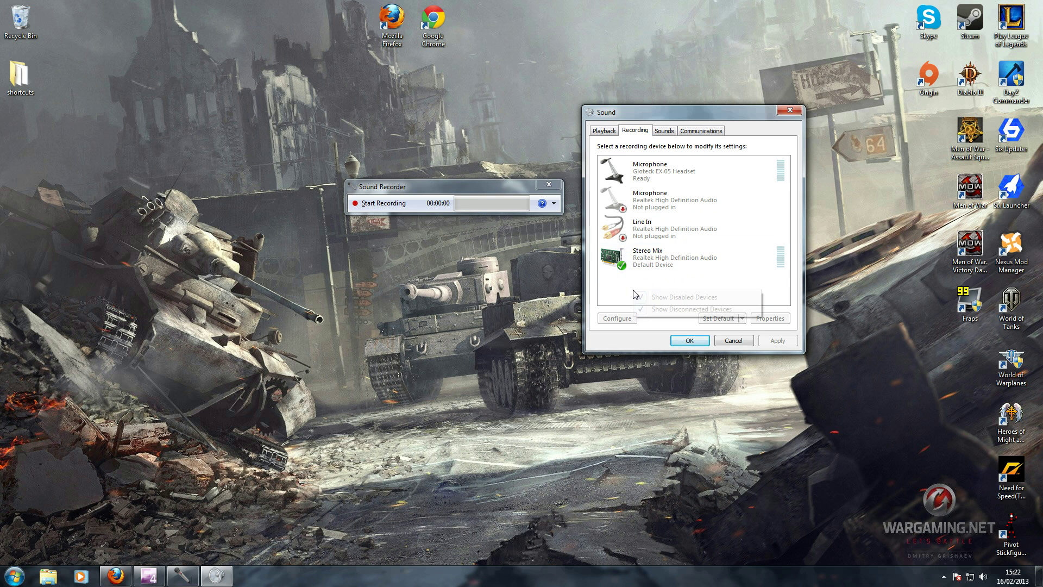
pyautogui.click(666, 299)
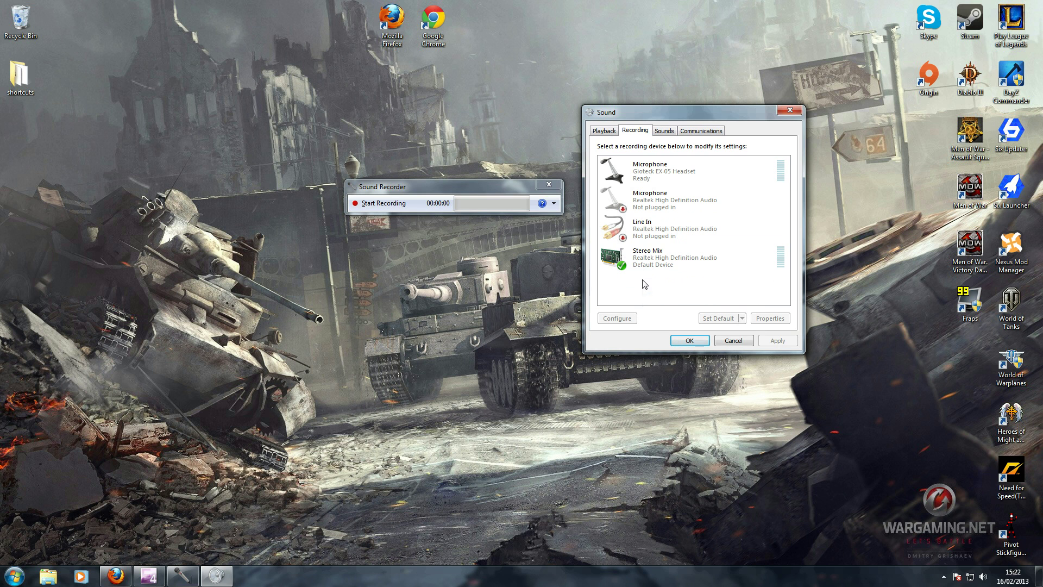
pyautogui.rightClick(643, 280)
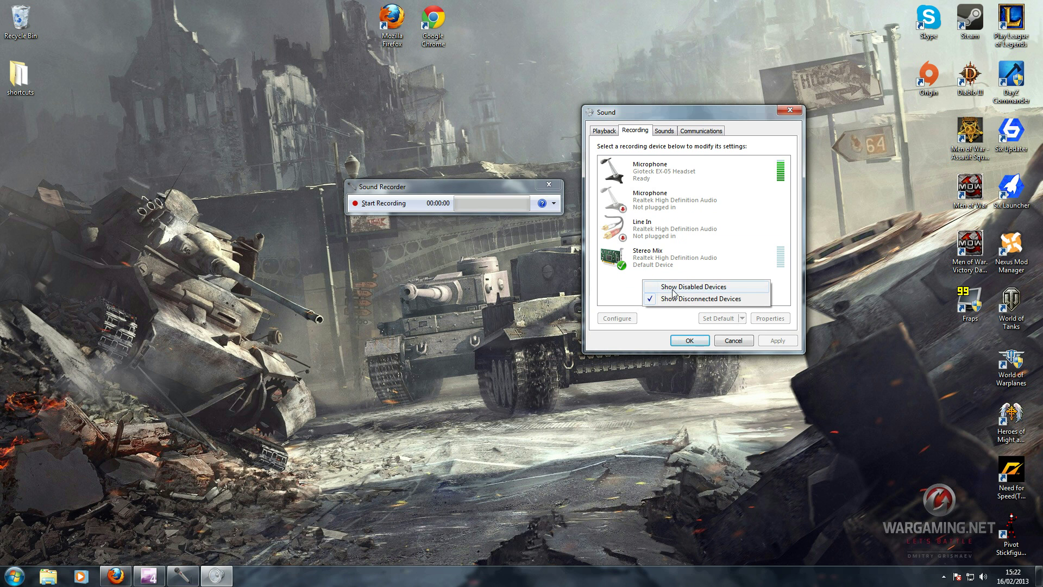
pyautogui.click(659, 277)
pyautogui.click(649, 261)
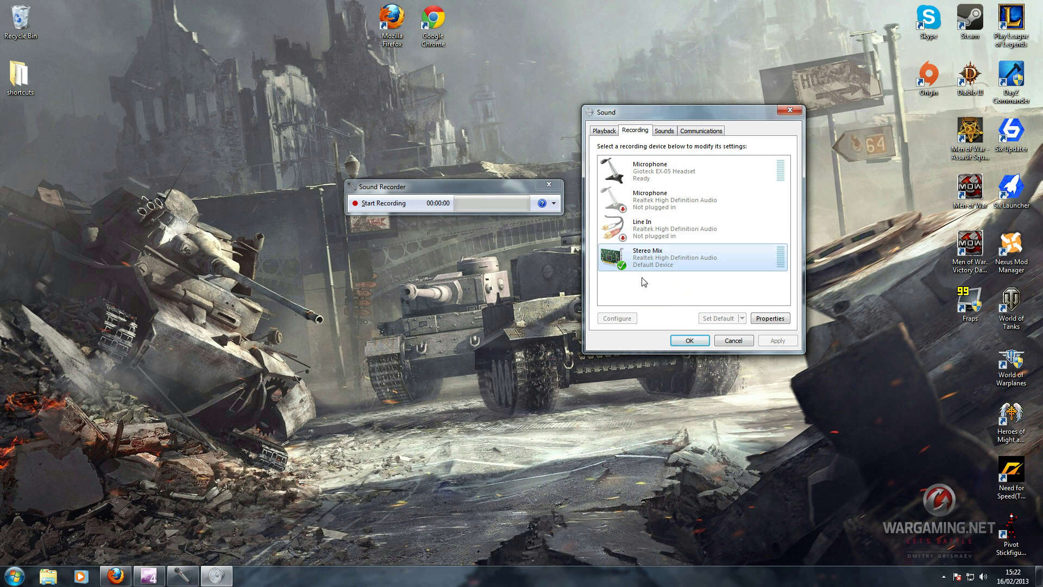
pyautogui.click(770, 318)
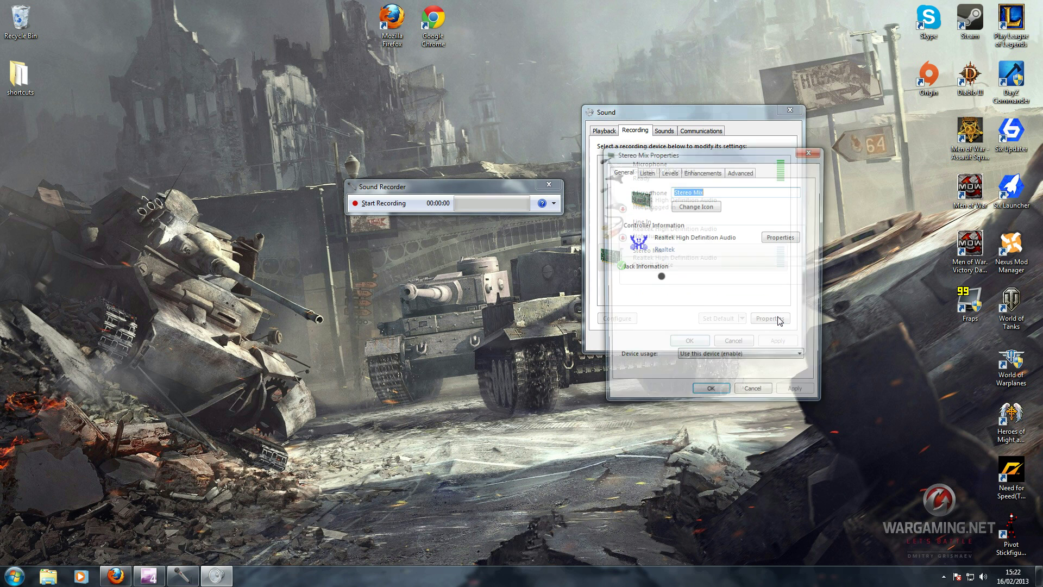
pyautogui.click(742, 358)
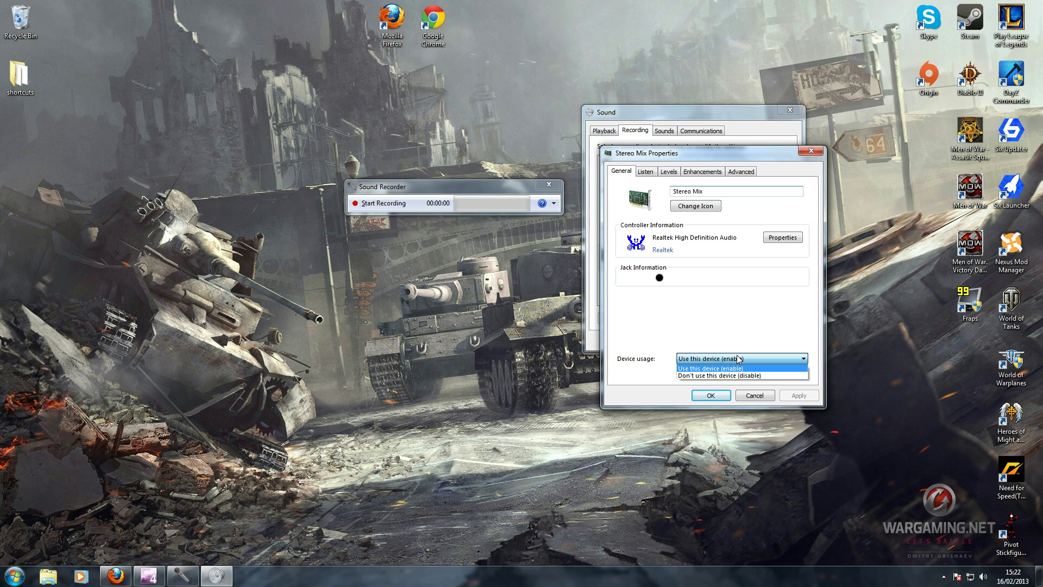
pyautogui.click(715, 375)
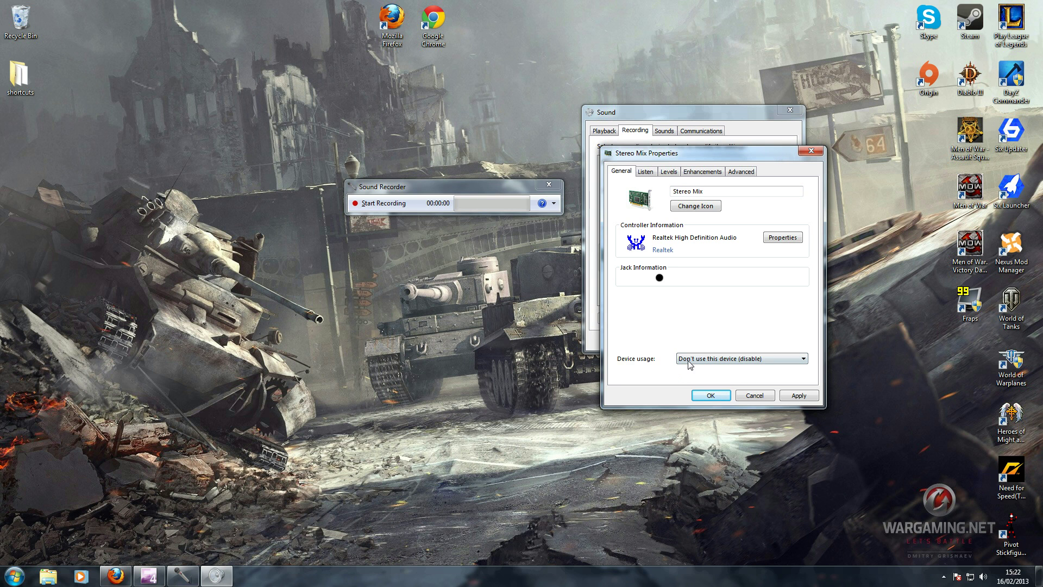
pyautogui.click(746, 359)
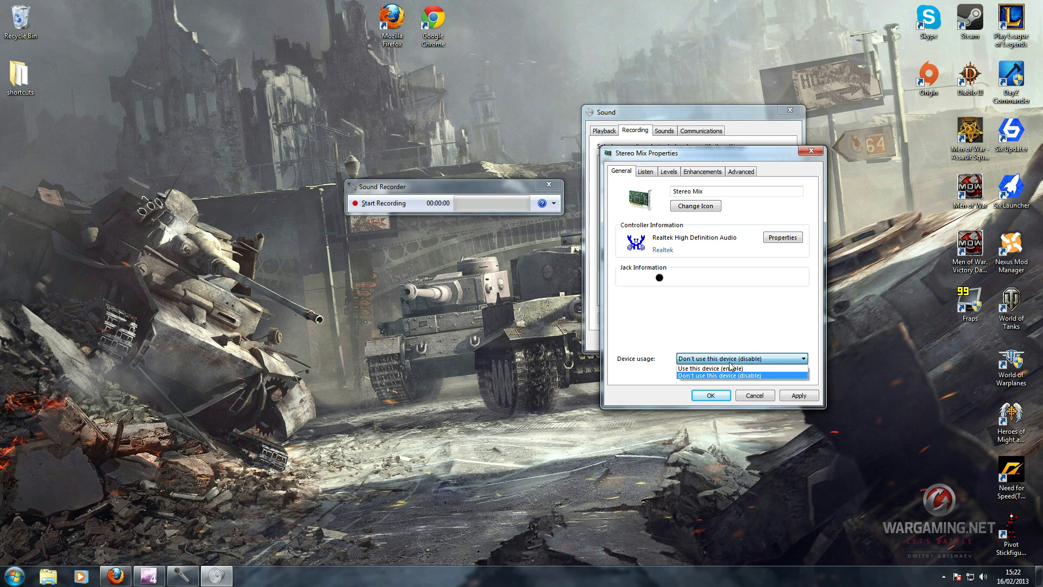
pyautogui.click(718, 369)
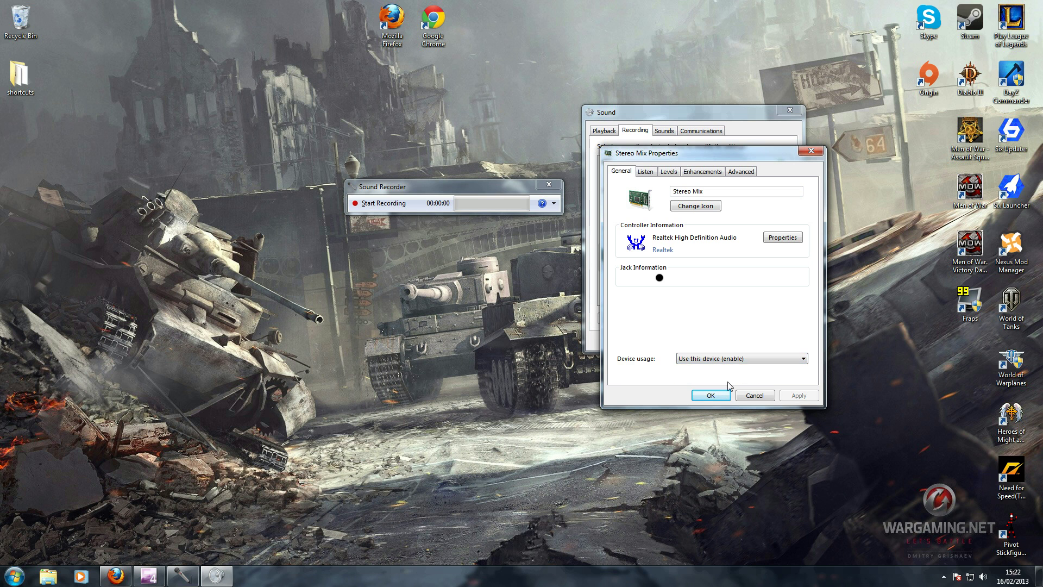
pyautogui.click(711, 395)
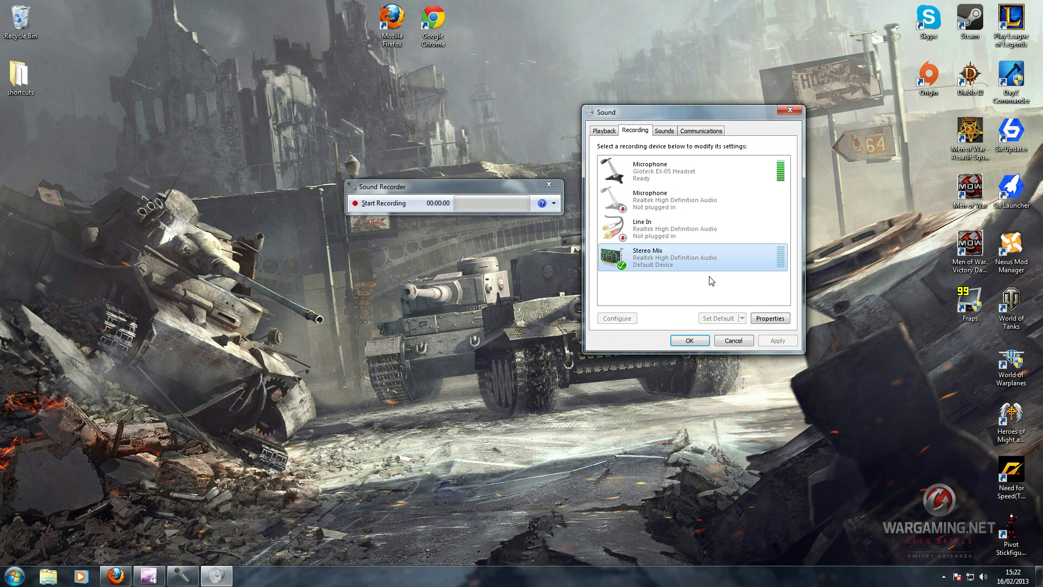
pyautogui.click(691, 340)
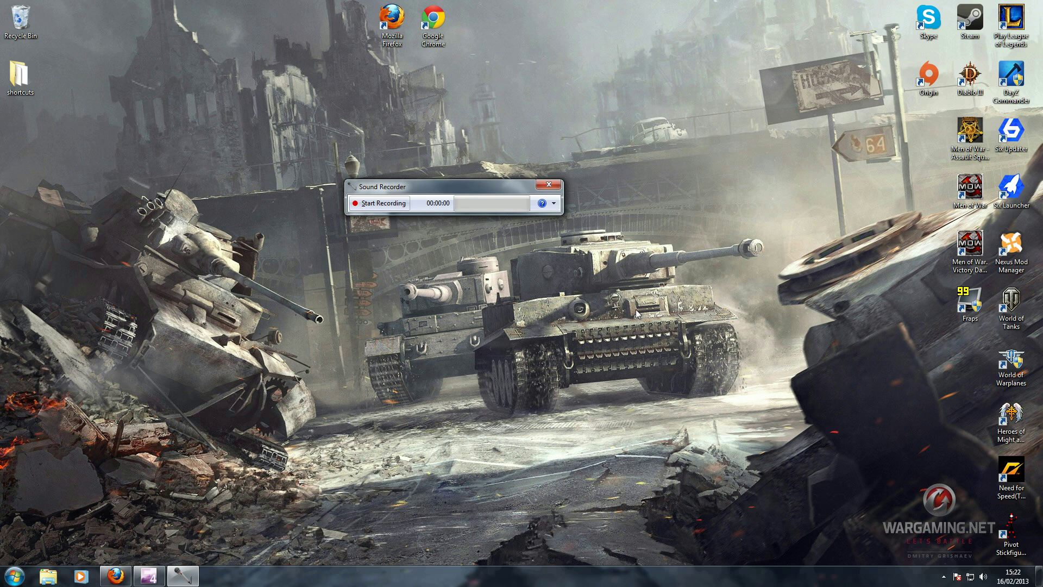
# Start recording in Sound Recorder with the YouTube video ready in Firefox
pyautogui.moveTo(490, 187)
pyautogui.mouseDown()
pyautogui.moveTo(485, 201)
pyautogui.moveTo(497, 185)
pyautogui.mouseUp()
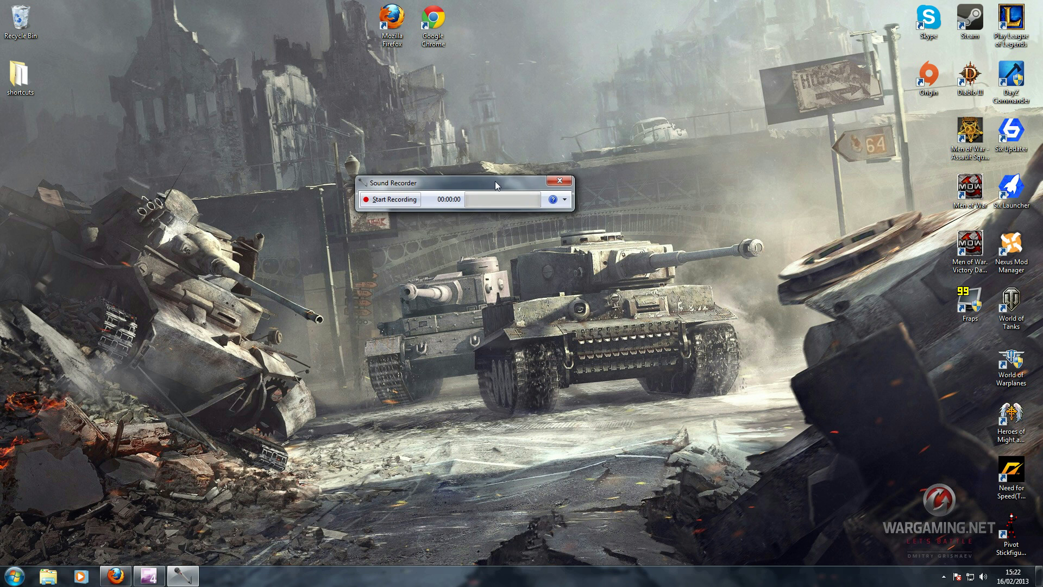
pyautogui.click(115, 575)
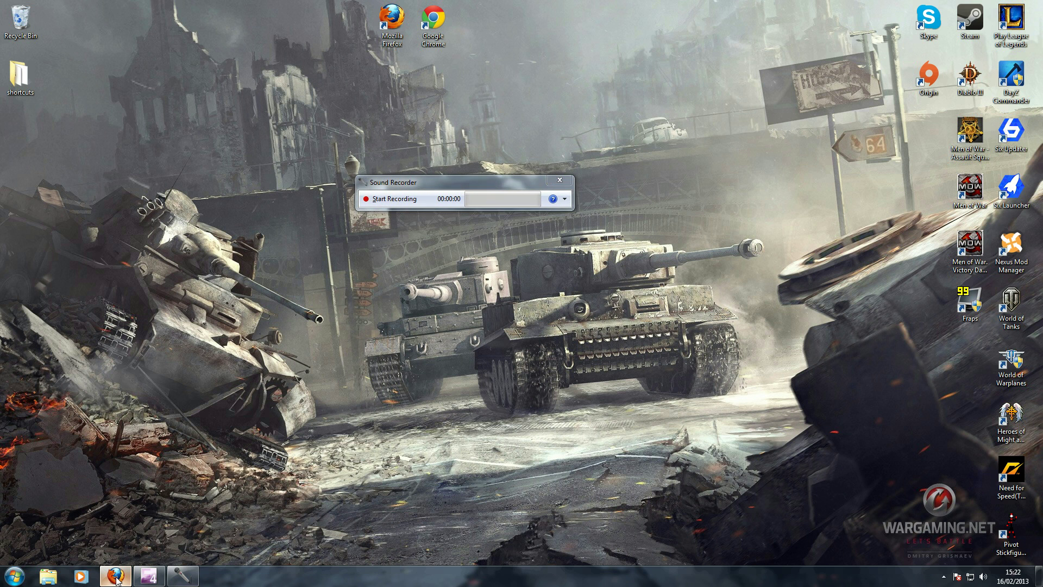
pyautogui.click(182, 575)
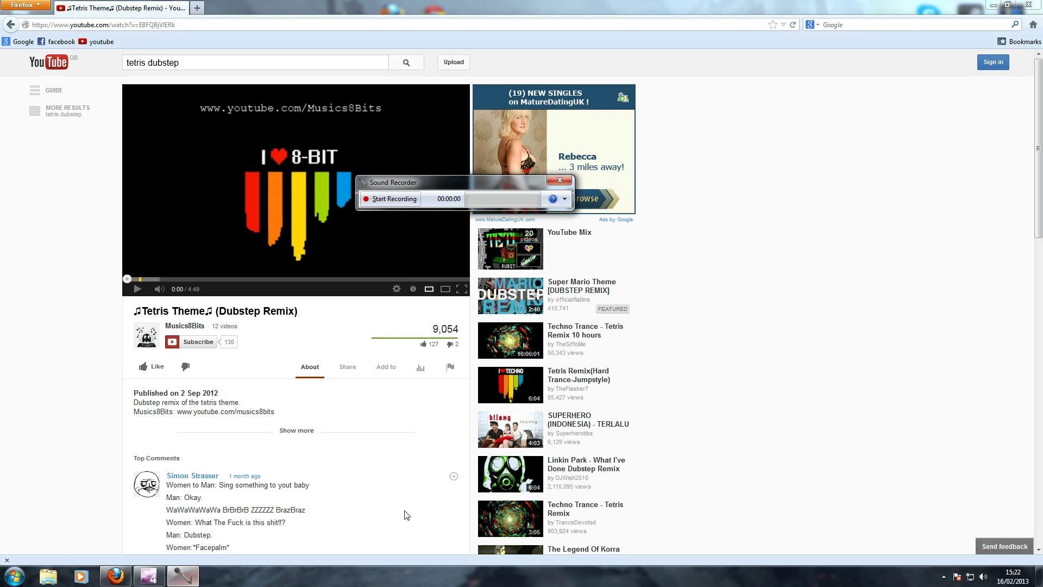
pyautogui.click(381, 199)
# Play the Tetris Theme video, skip near its end, pause it, then stop recording
pyautogui.click(137, 288)
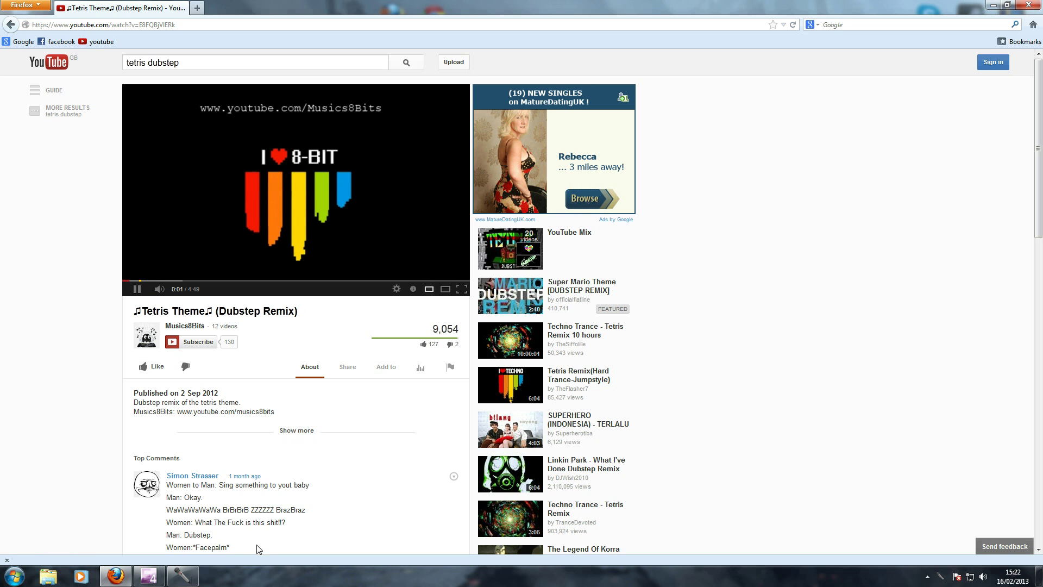
pyautogui.moveTo(129, 282); pyautogui.dragTo(461, 280)
pyautogui.click(420, 242)
pyautogui.press('space')
pyautogui.click(179, 577)
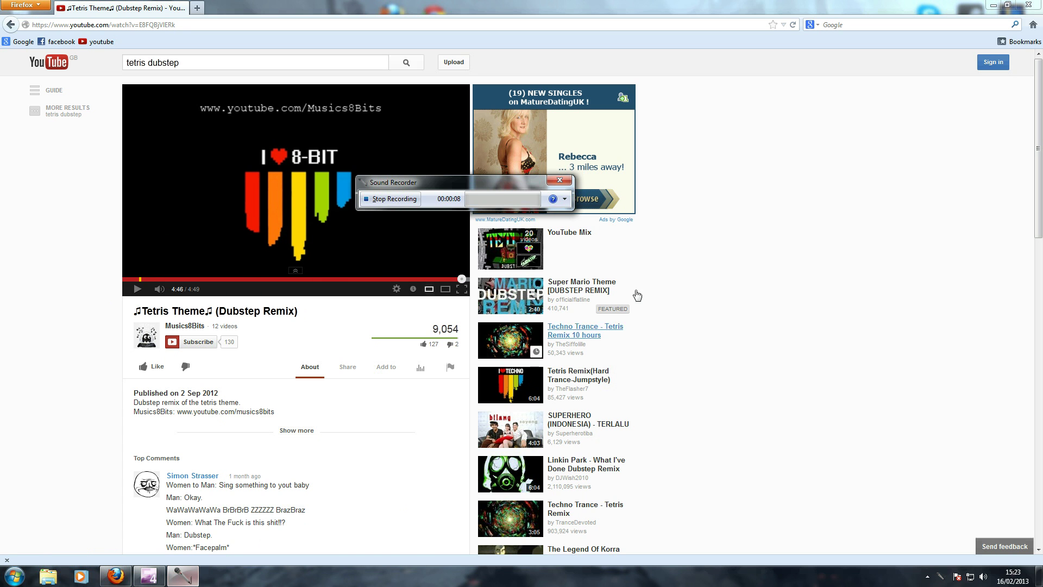
pyautogui.click(396, 198)
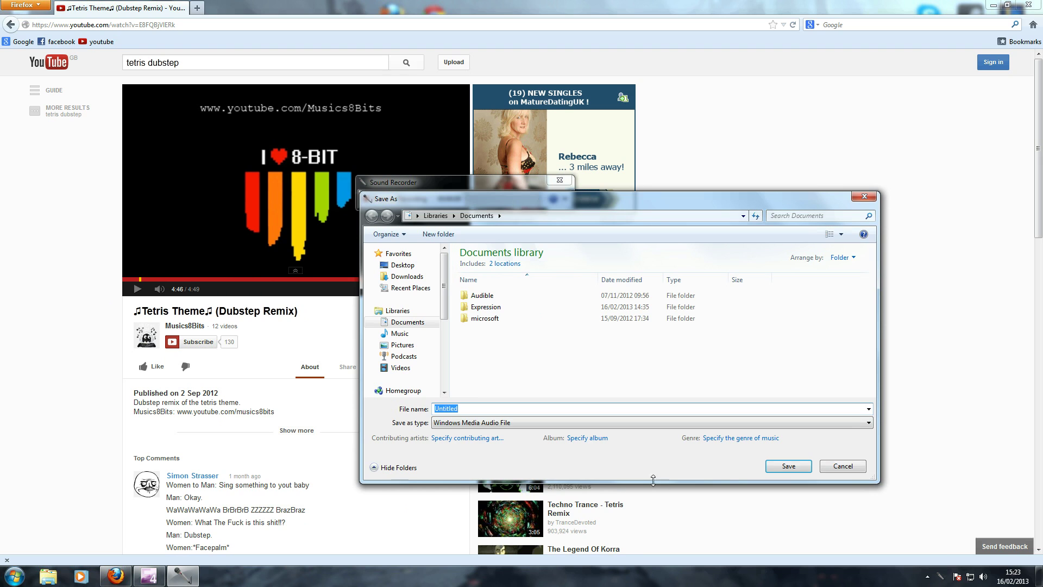
# Create a new desktop folder named 'tutorial'
pyautogui.moveTo(645, 201); pyautogui.dragTo(527, 234)
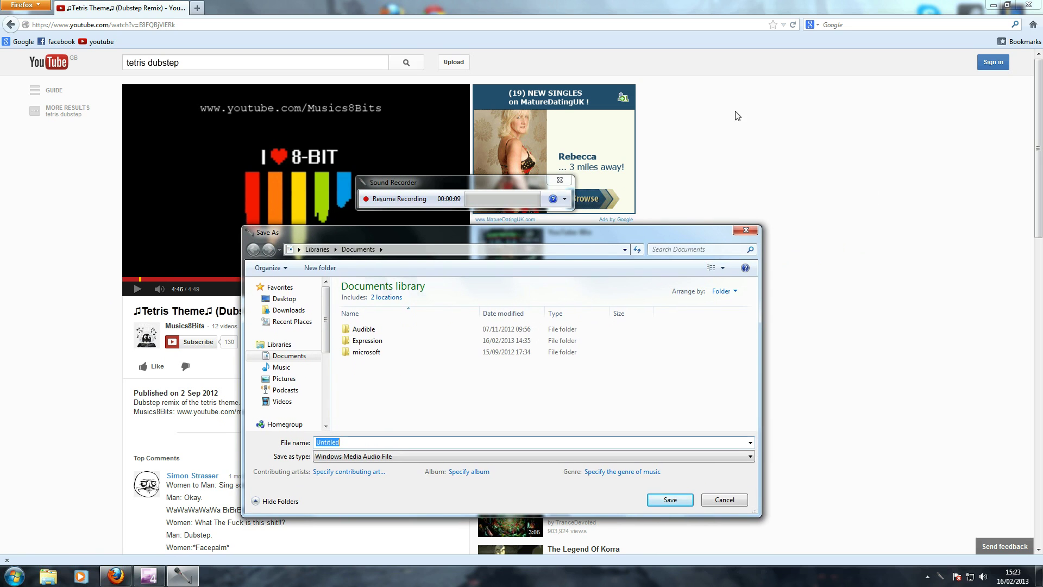
pyautogui.click(993, 5)
pyautogui.rightClick(363, 99)
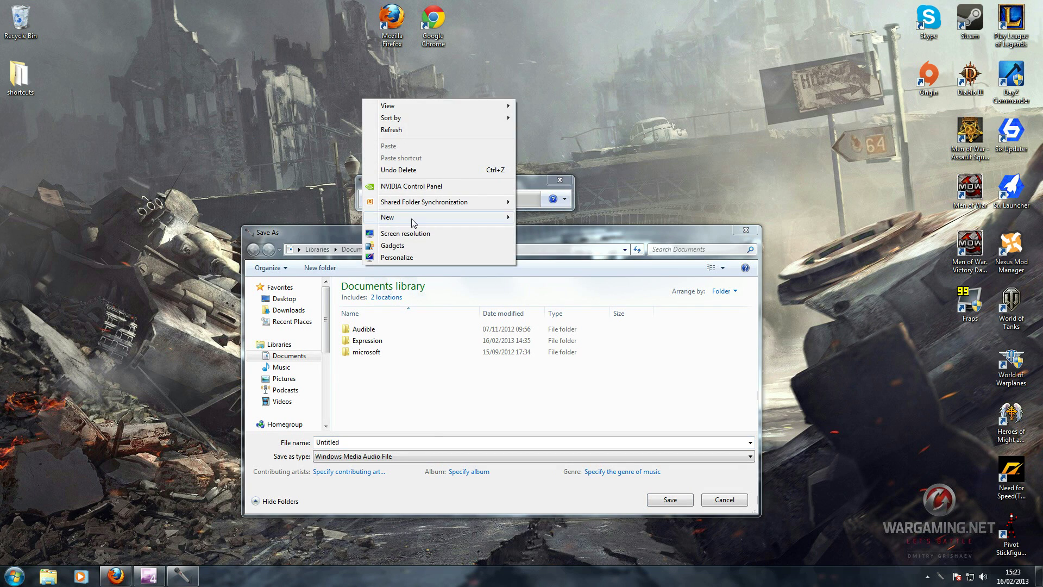
pyautogui.moveTo(467, 217)
pyautogui.click(538, 217)
pyautogui.write('tut')
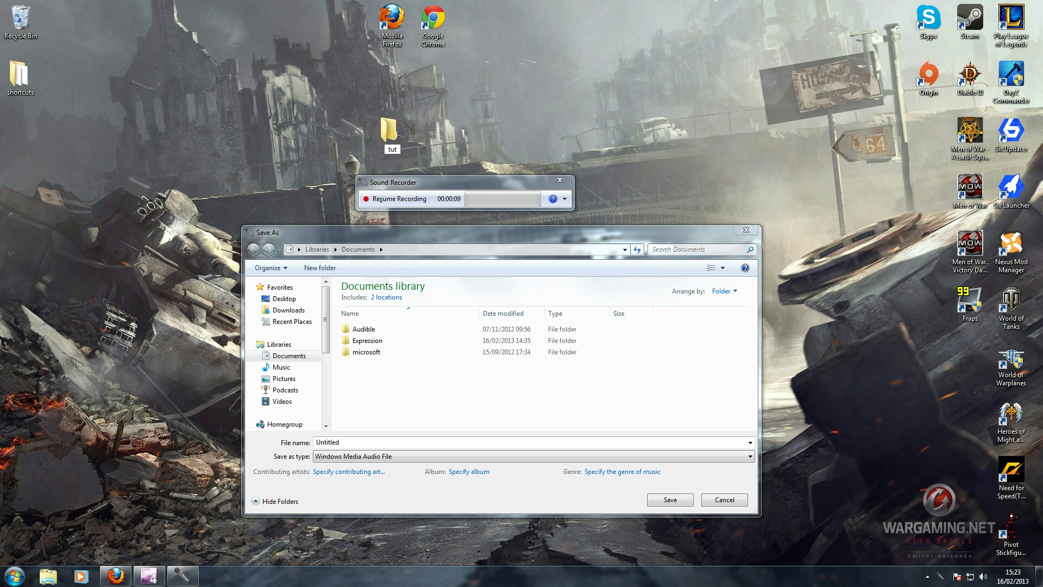
pyautogui.write('orial')
pyautogui.press('BackSpace')
pyautogui.press('BackSpace')
pyautogui.press('BackSpace')
pyautogui.press('BackSpace')
pyautogui.press('BackSpace')
pyautogui.write('orial')
pyautogui.press('Return')
pyautogui.click(530, 122)
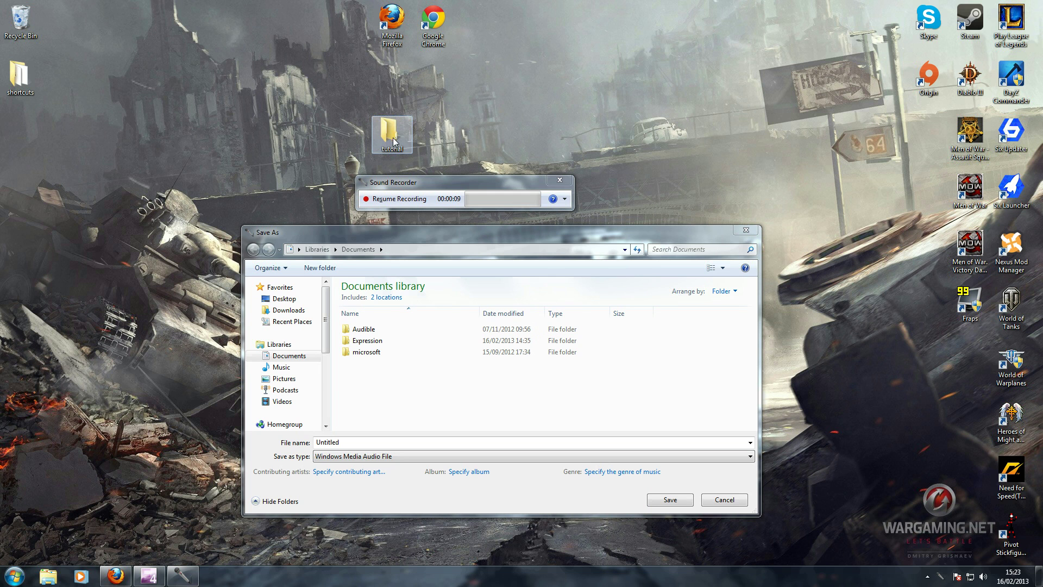
# Save the recording as 'song1' inside Desktop\tutorial
pyautogui.click(435, 181)
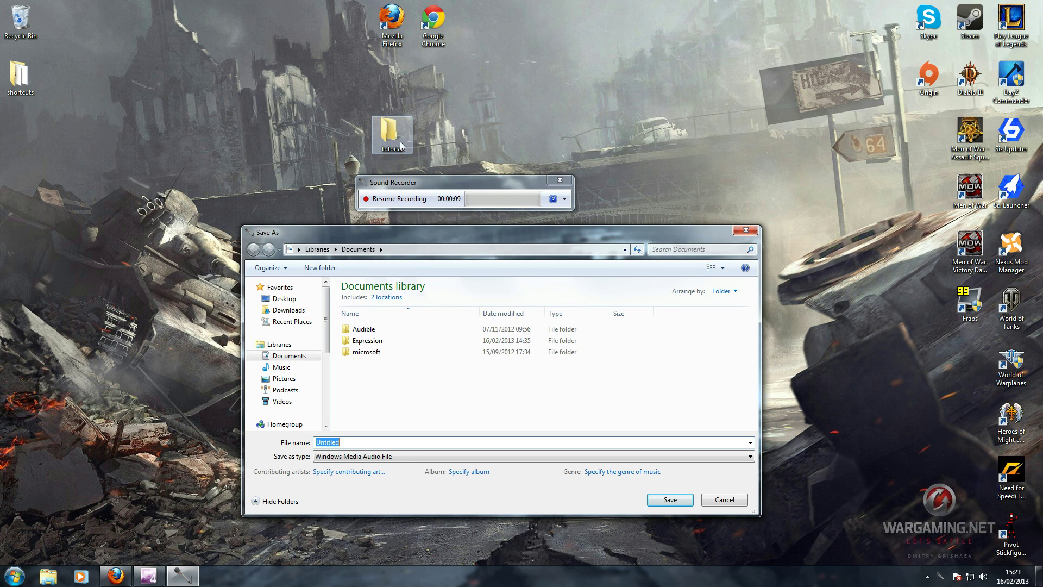
pyautogui.moveTo(392, 134); pyautogui.dragTo(230, 134)
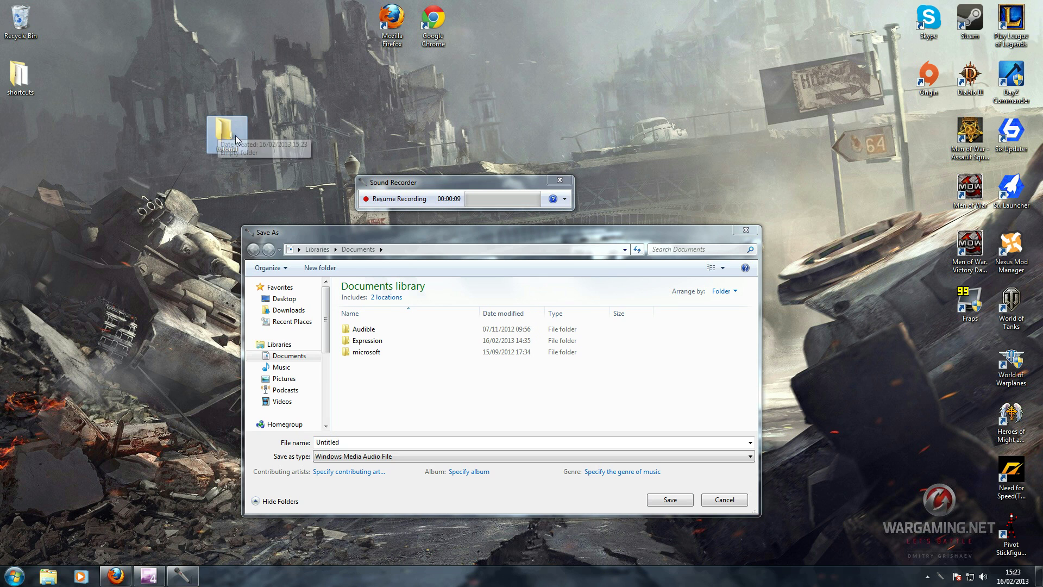
pyautogui.click(285, 299)
pyautogui.click(382, 353)
pyautogui.doubleClick(382, 353)
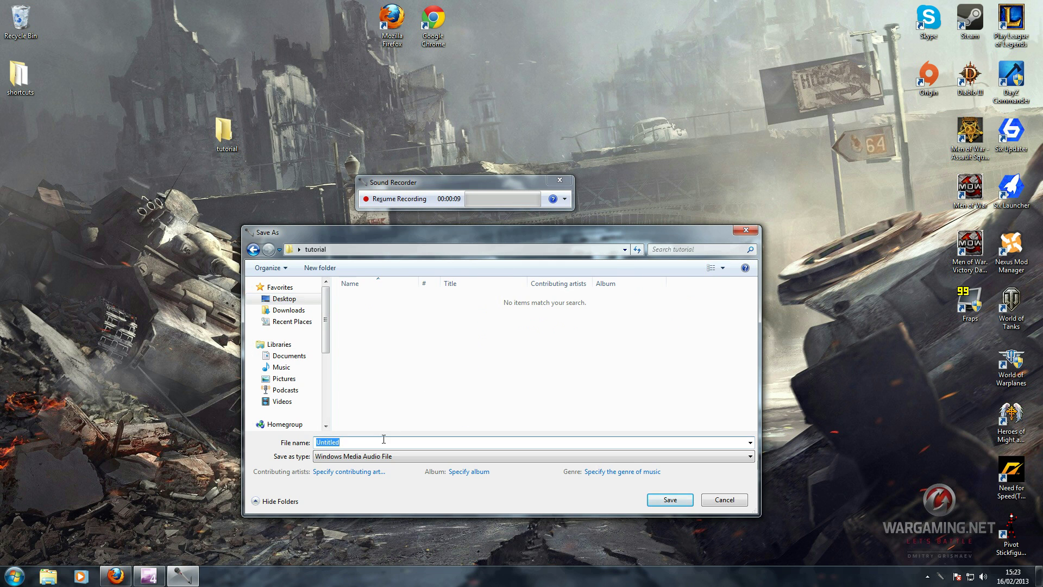
pyautogui.write('song1')
pyautogui.click(679, 504)
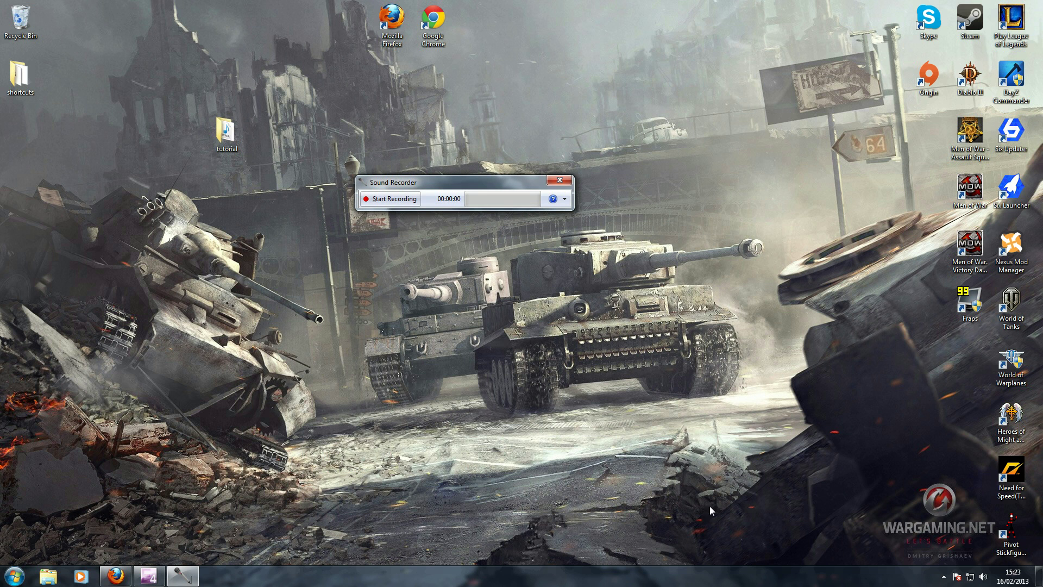
# Open the tutorial folder from the desktop
pyautogui.doubleClick(225, 133)
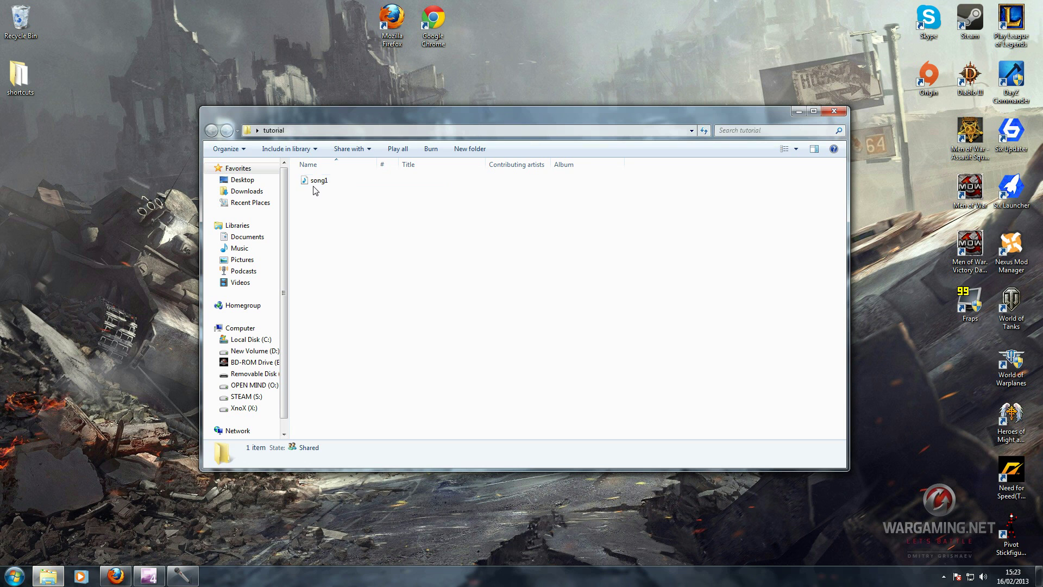
pyautogui.click(797, 114)
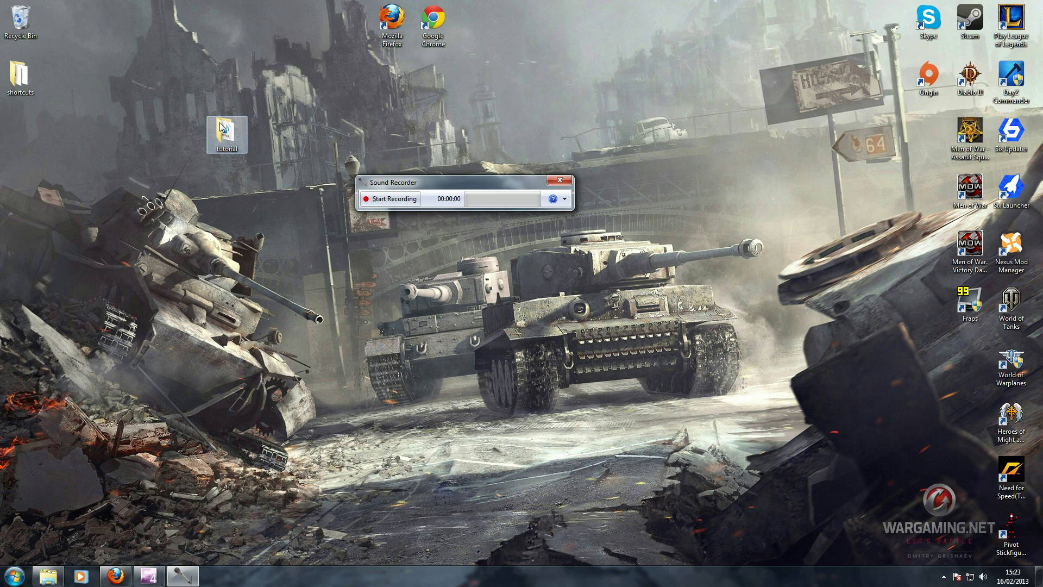
pyautogui.doubleClick(219, 123)
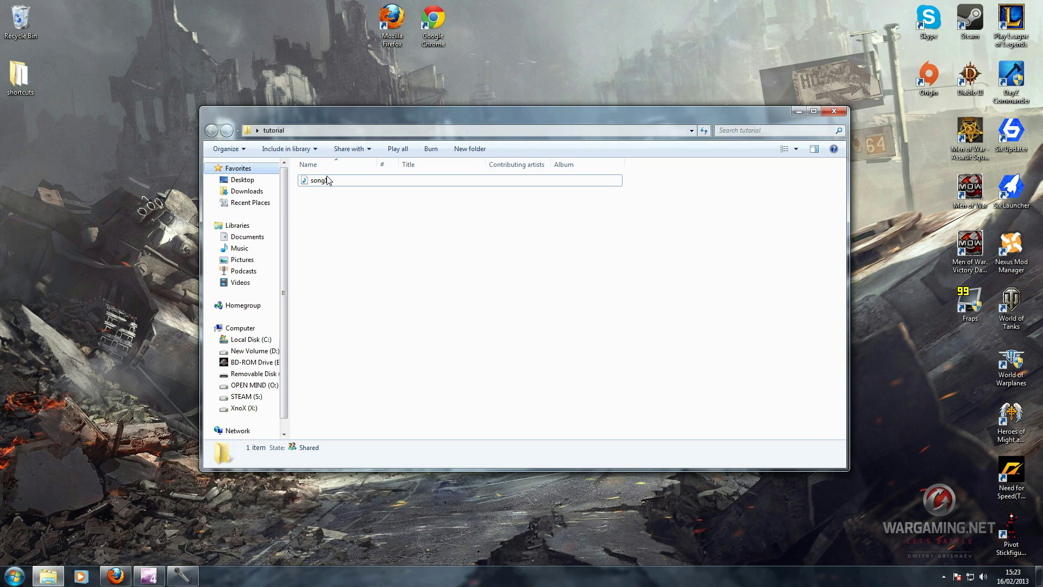
# Play song1 in Windows Media Player, pause it, and close the player
pyautogui.doubleClick(328, 181)
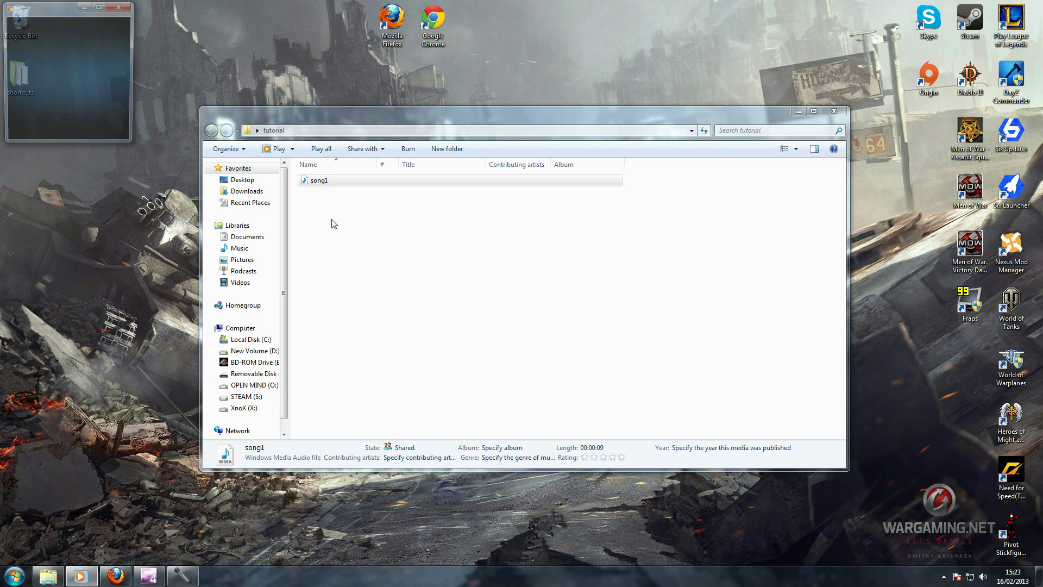
pyautogui.moveTo(59, 1); pyautogui.dragTo(554, 52)
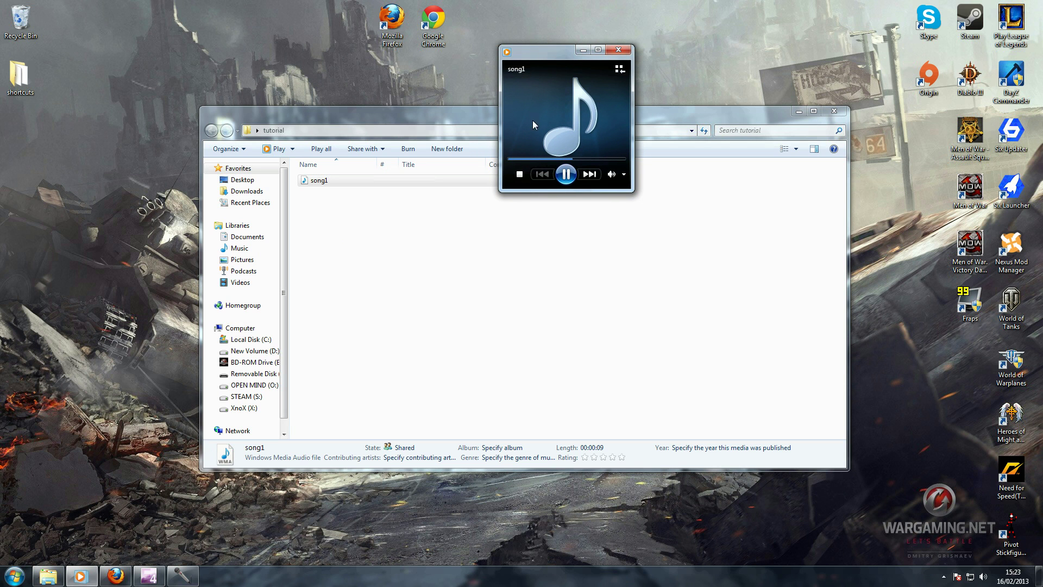
pyautogui.click(566, 174)
pyautogui.moveTo(565, 53); pyautogui.dragTo(191, 87)
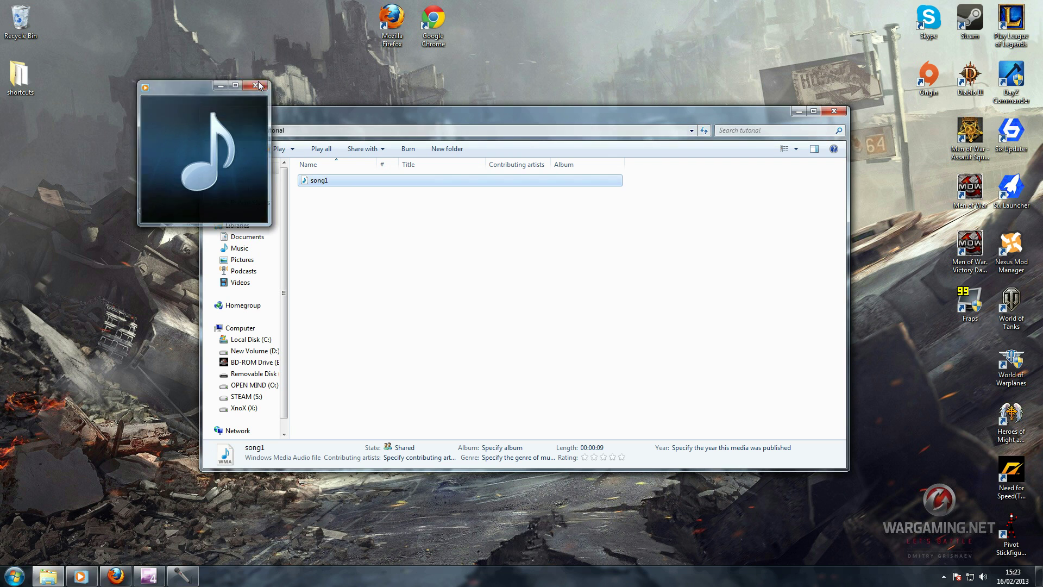
pyautogui.click(256, 85)
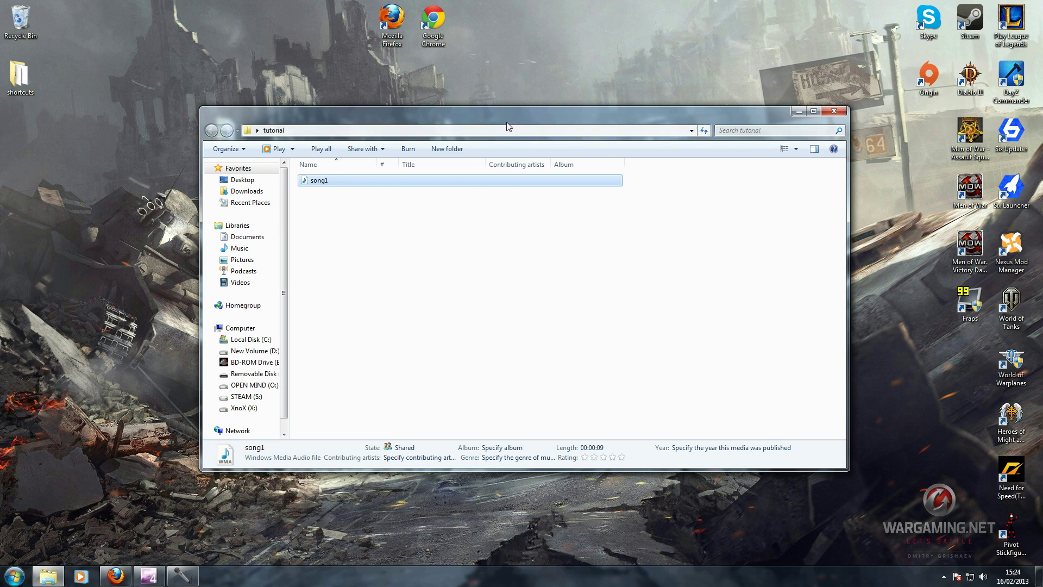
# Move the tutorial Explorer window aside and close it
pyautogui.moveTo(635, 112); pyautogui.dragTo(578, 67)
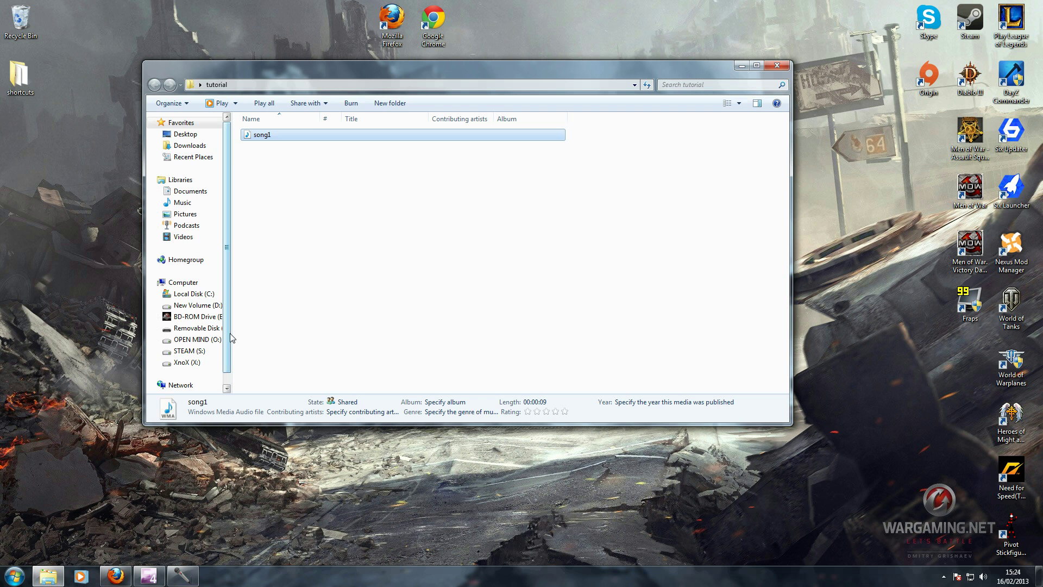
pyautogui.click(777, 66)
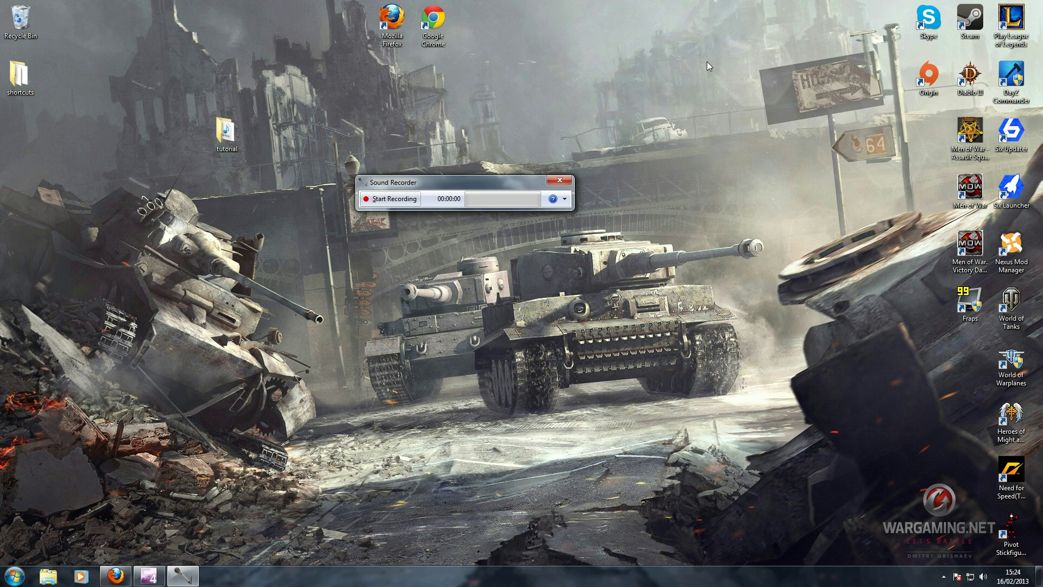